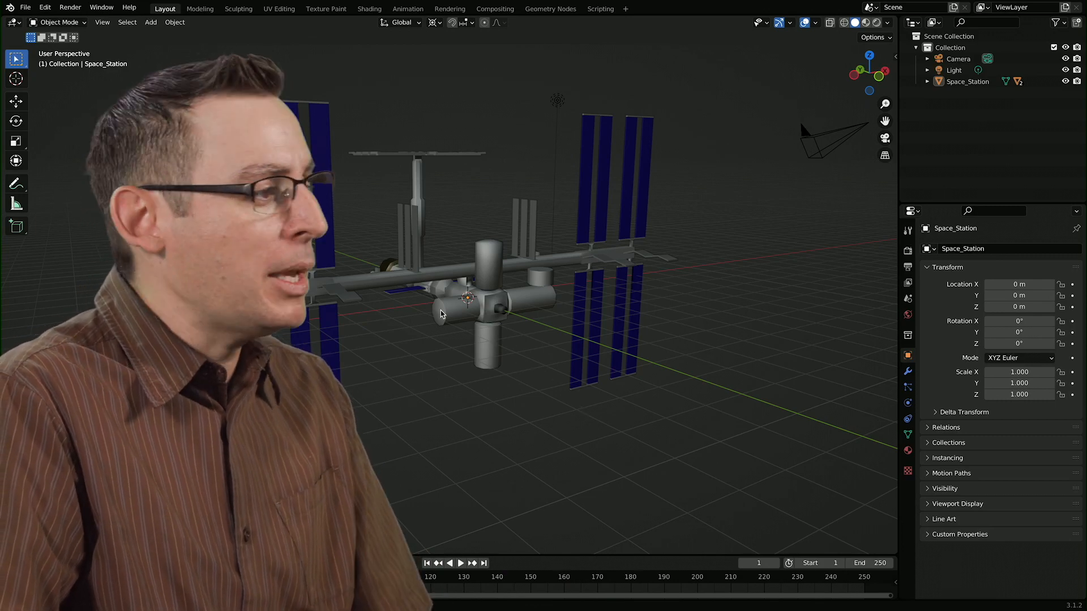
Step: Orbit around the space station to examine its modules, truss and solar panels from several sides
middle_drag(512, 352, 501, 307)
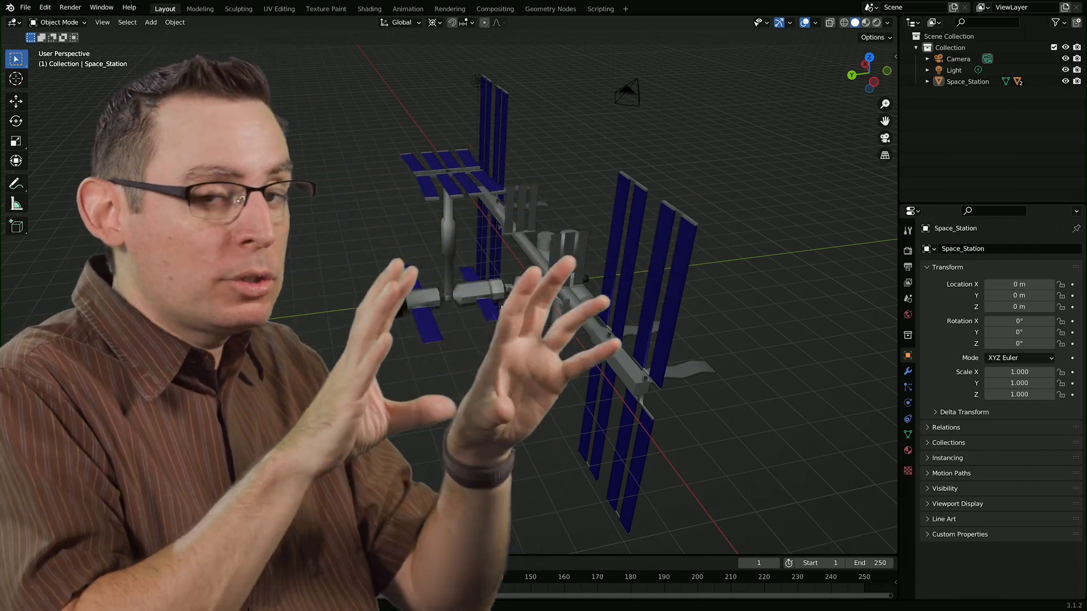
middle_drag(393, 257, 223, 250)
scroll(223, 250, up, 2)
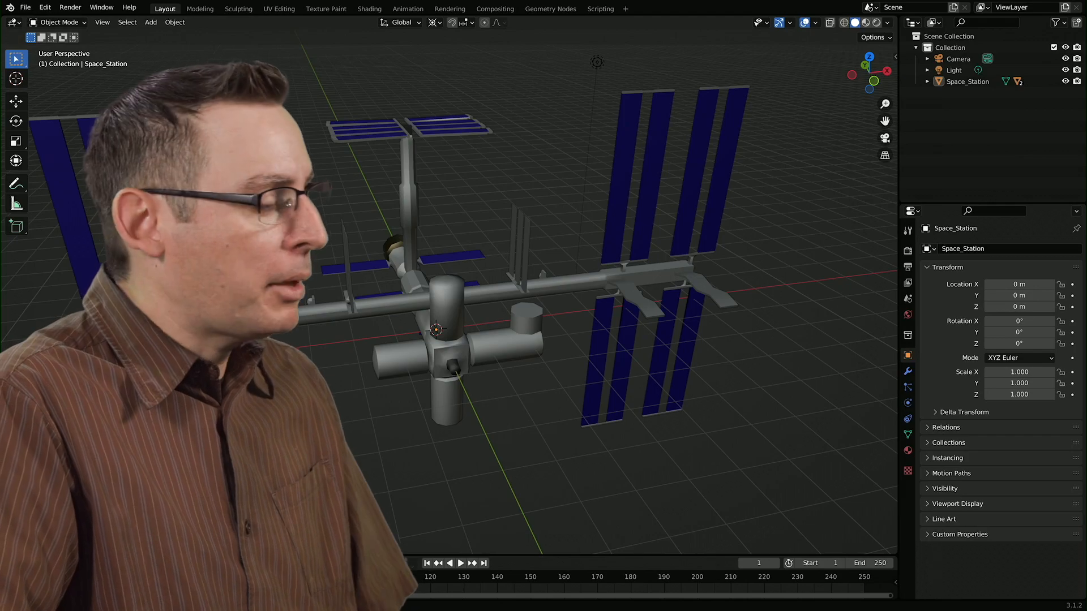
middle_drag(305, 211, 497, 191)
middle_drag(592, 184, 501, 245)
middle_drag(599, 250, 415, 240)
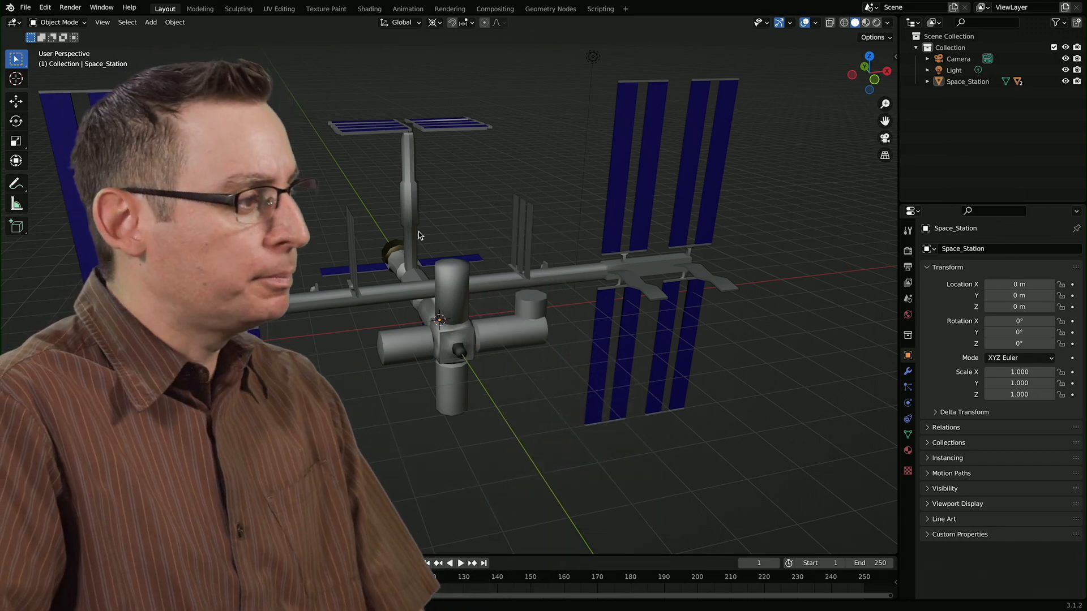
middle_drag(420, 231, 439, 194)
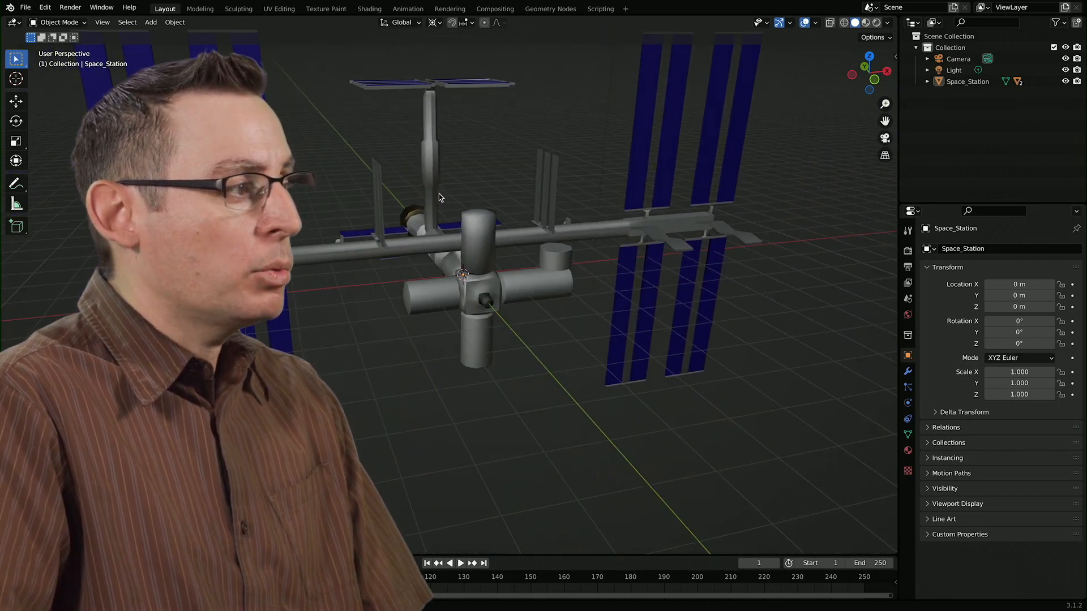
middle_drag(342, 195, 375, 197)
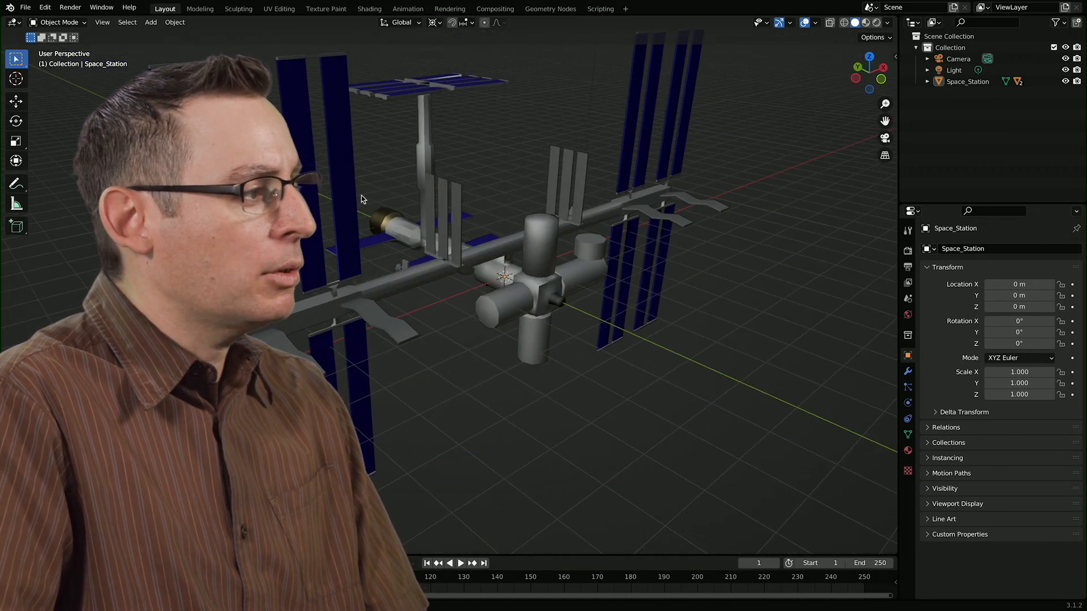
middle_drag(362, 198, 373, 218)
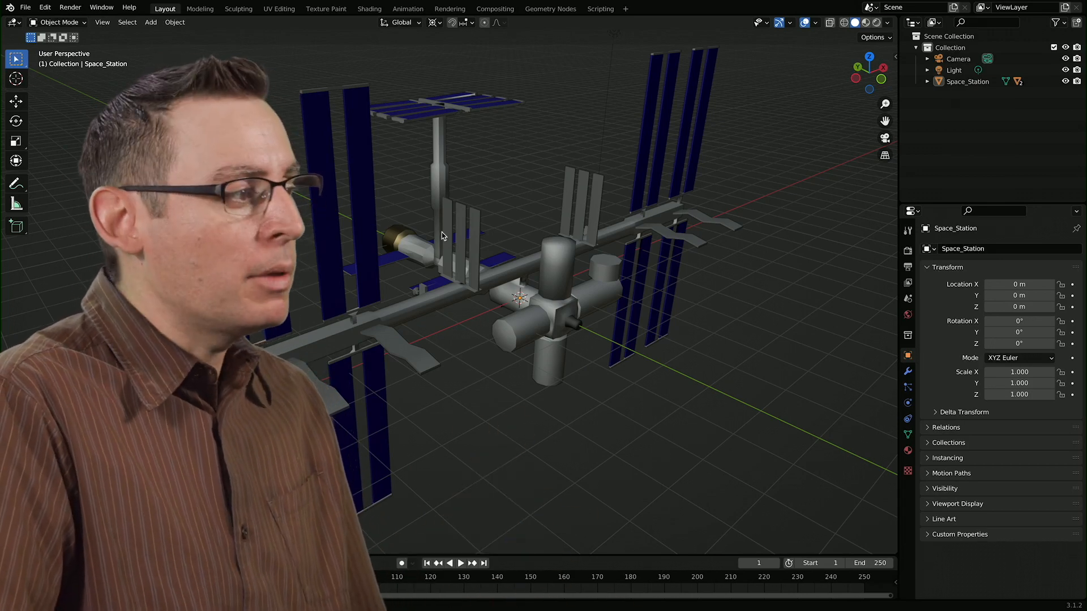
Step: Zoom in and out on the space station's central modules to inspect them up close and from afar
scroll(506, 274, up, 5)
scroll(507, 274, down, 7)
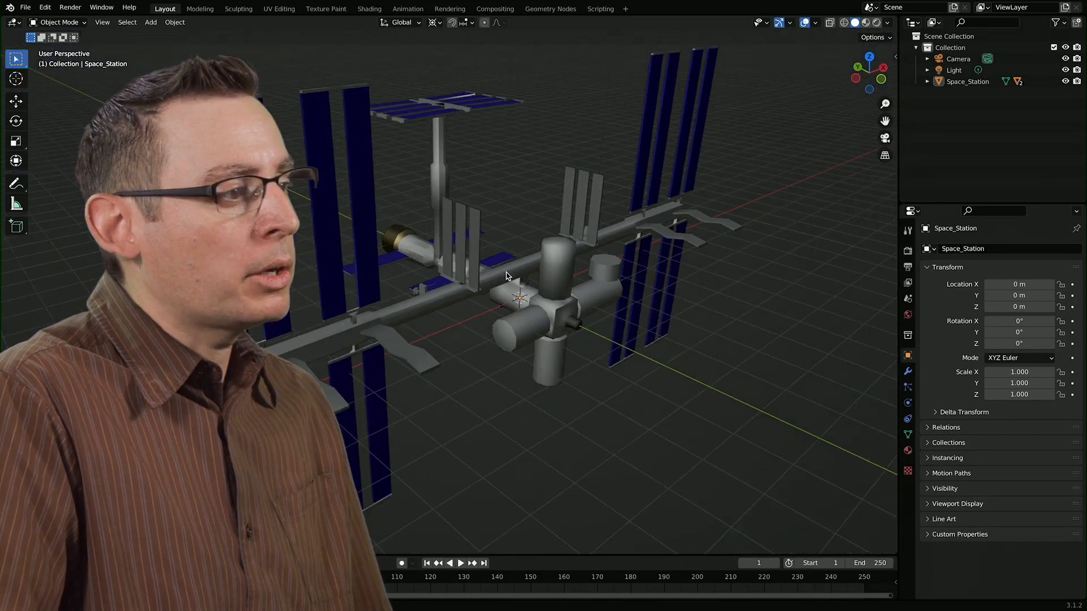
scroll(506, 274, up, 6)
scroll(506, 276, down, 6)
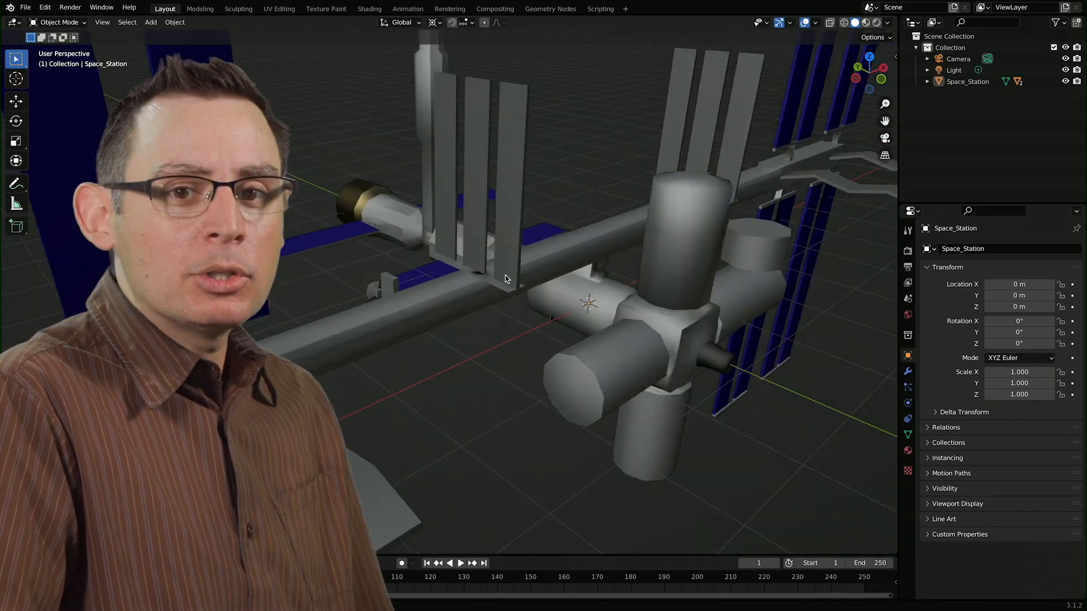
scroll(505, 276, up, 6)
scroll(505, 277, down, 4)
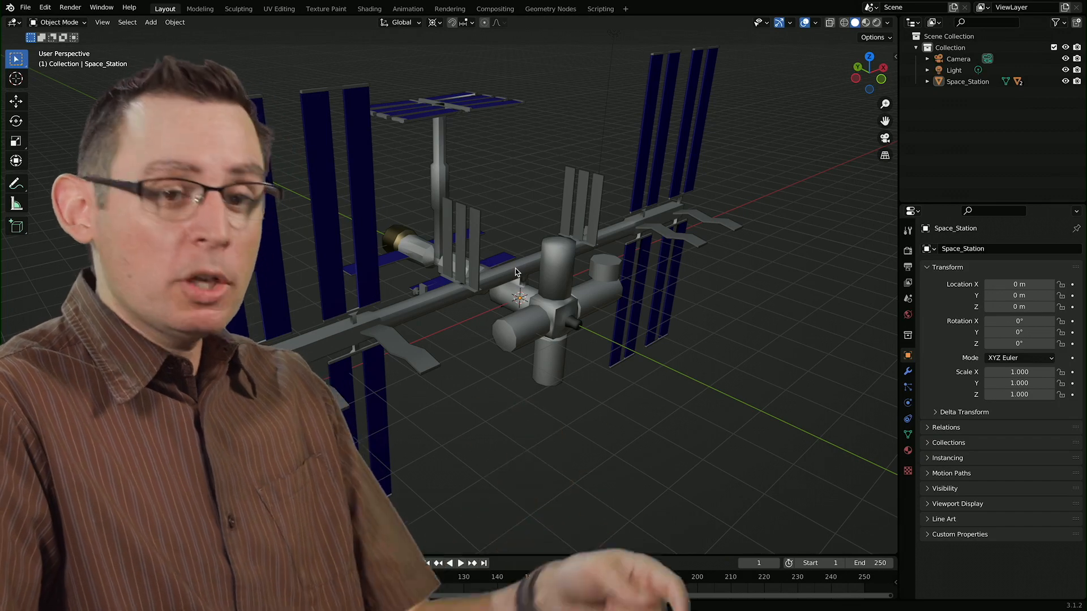
scroll(515, 272, down, 7)
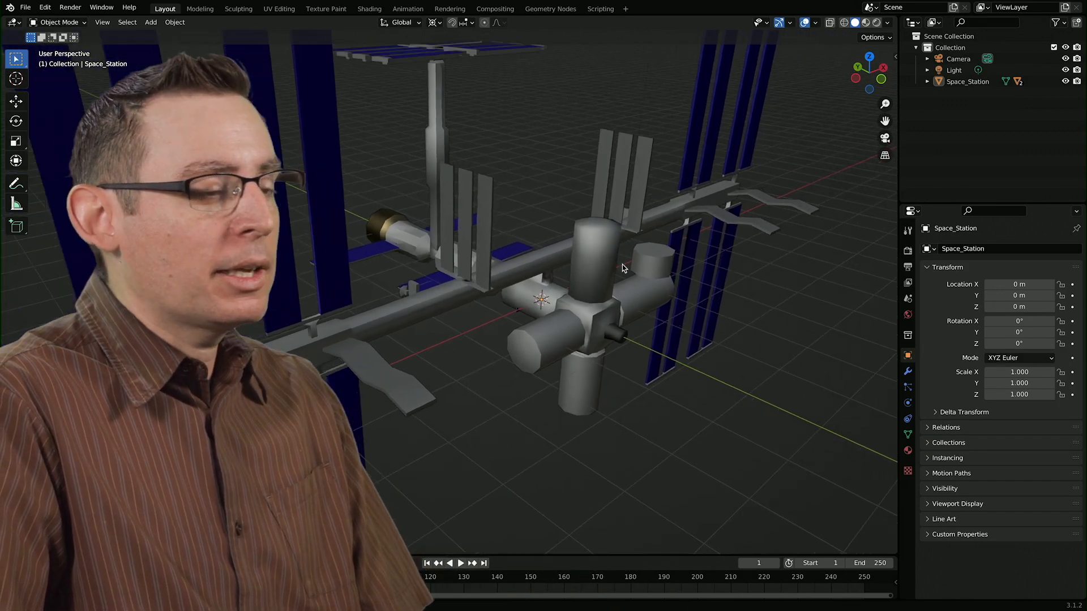
ctrl+middle_drag(531, 337, 486, 272)
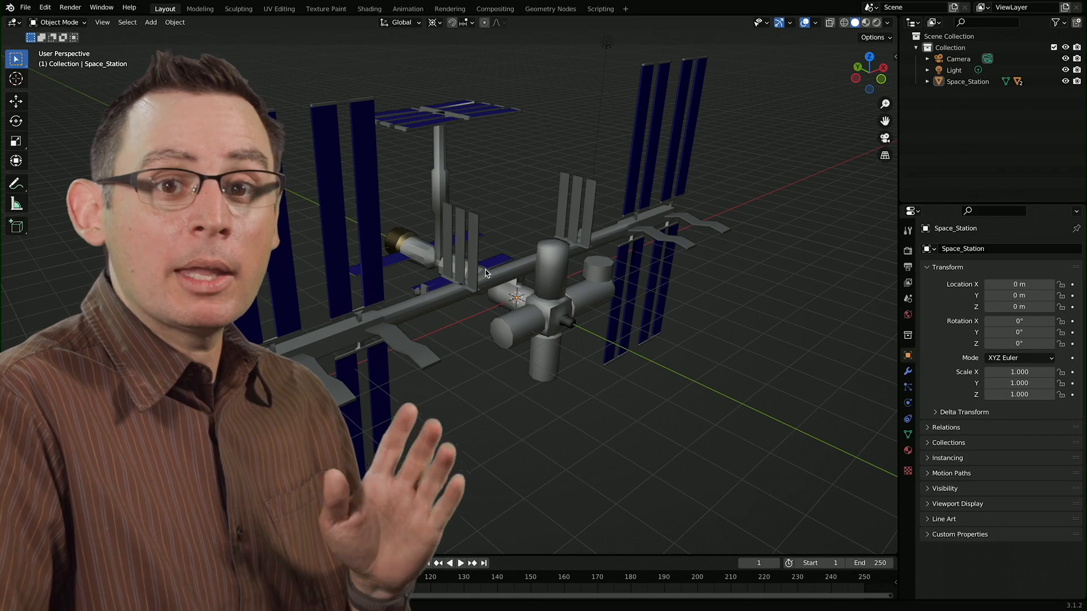
Step: Turn the space station slightly and examine its main truss at extreme close and far zoom distances
mouse_move(617, 262)
middle_down()
mouse_move(244, 277)
mouse_move(632, 259)
mouse_move(620, 262)
middle_up()
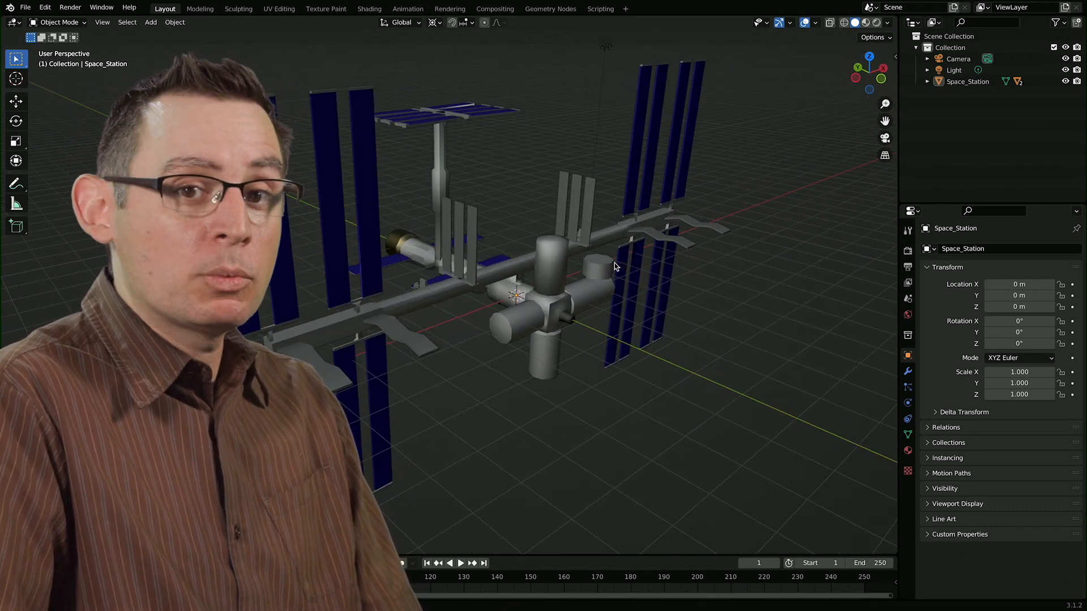
middle_drag(568, 259, 596, 258)
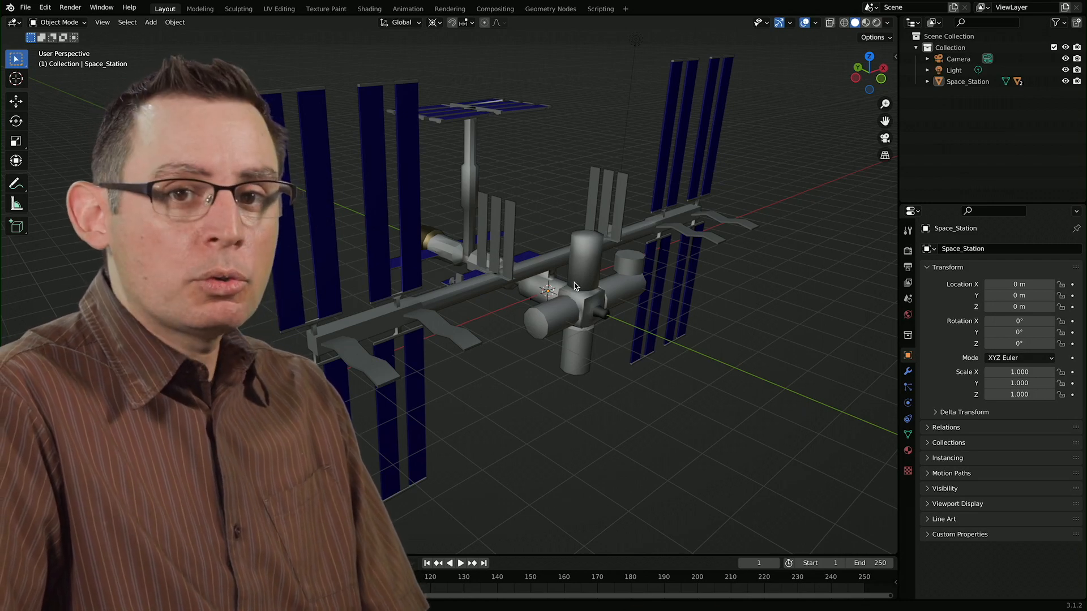
scroll(582, 286, down, 6)
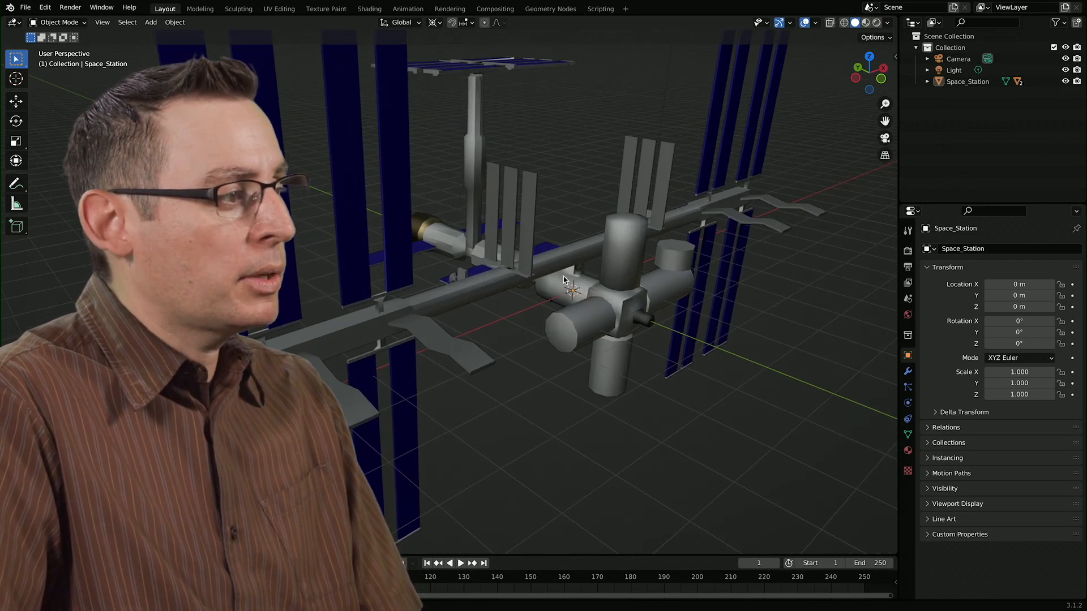
scroll(547, 325, down, 12)
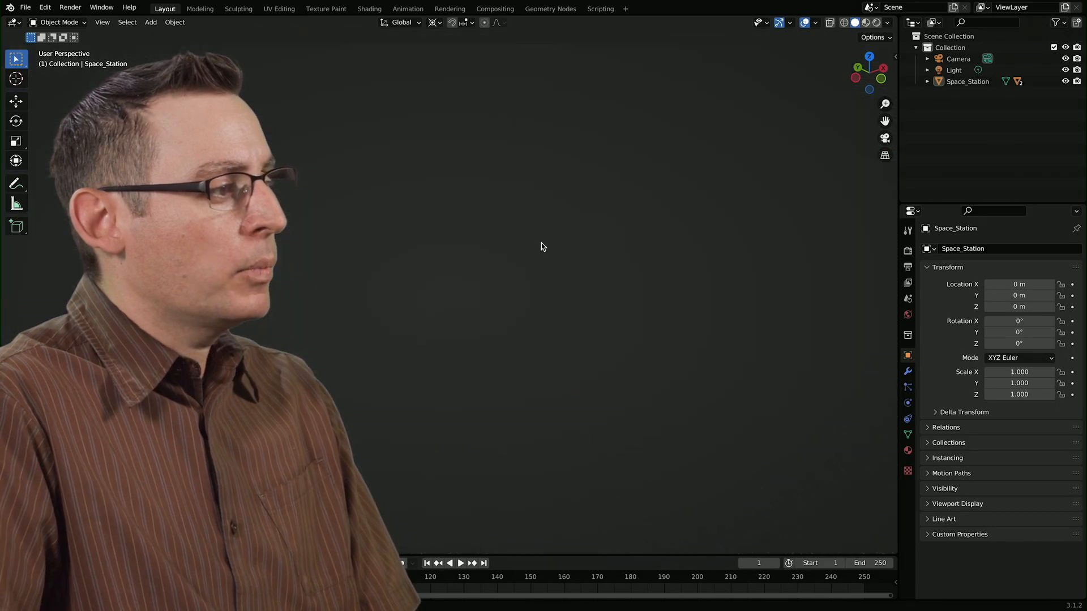
scroll(542, 260, down, 15)
scroll(531, 265, up, 14)
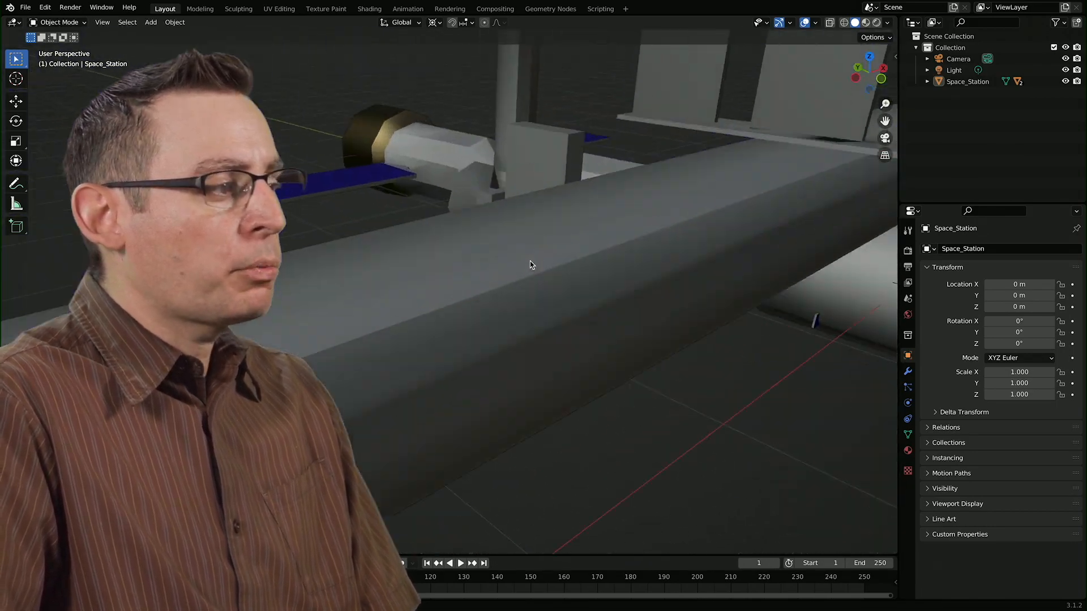
scroll(529, 272, down, 8)
scroll(531, 283, up, 4)
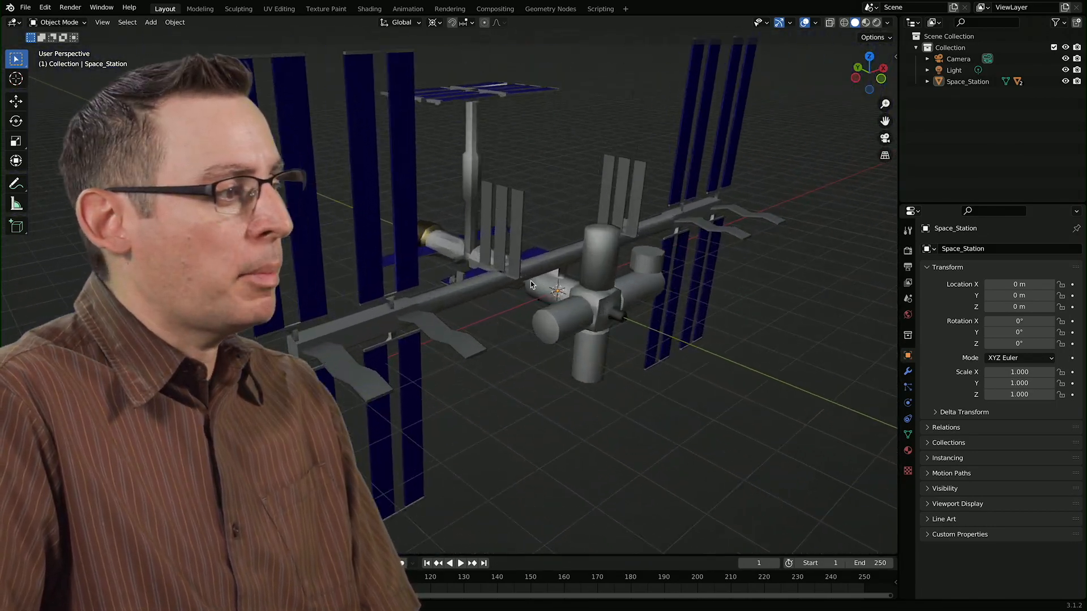
scroll(532, 286, down, 1)
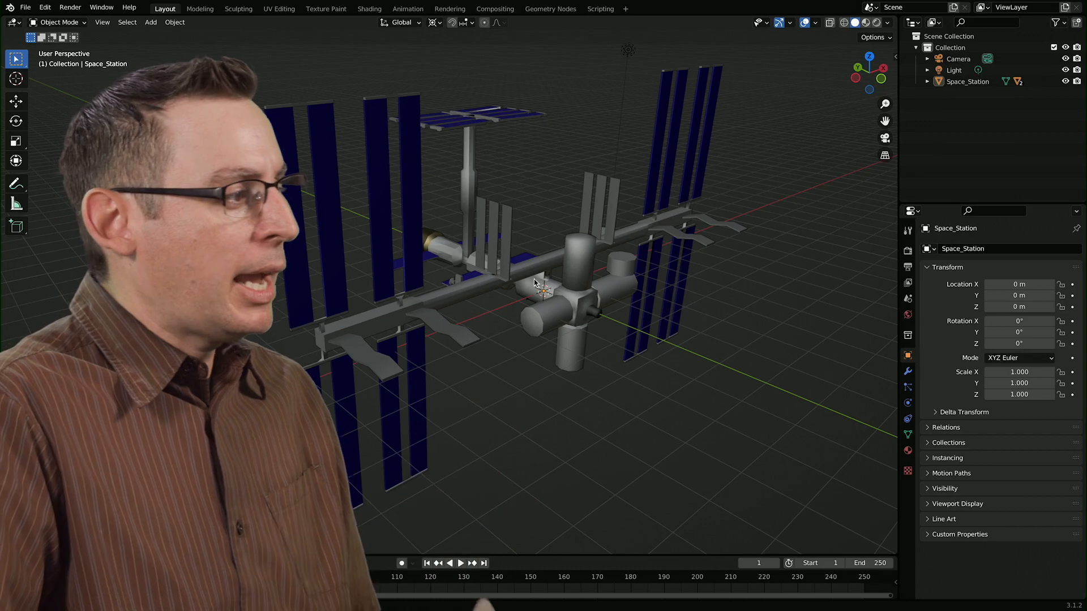
Step: Examine the radiator panels and solar panel mounts at the truss end, then inspect the whole station
middle_drag(590, 276, 519, 345)
scroll(520, 346, up, 6)
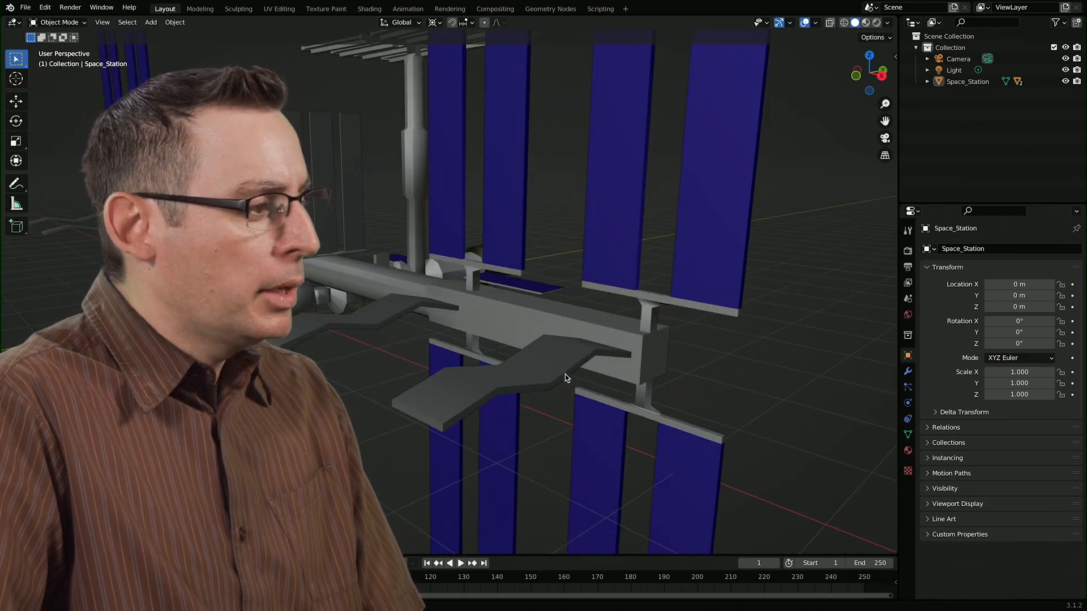
shift+middle_drag(565, 375, 568, 346)
scroll(560, 340, up, 3)
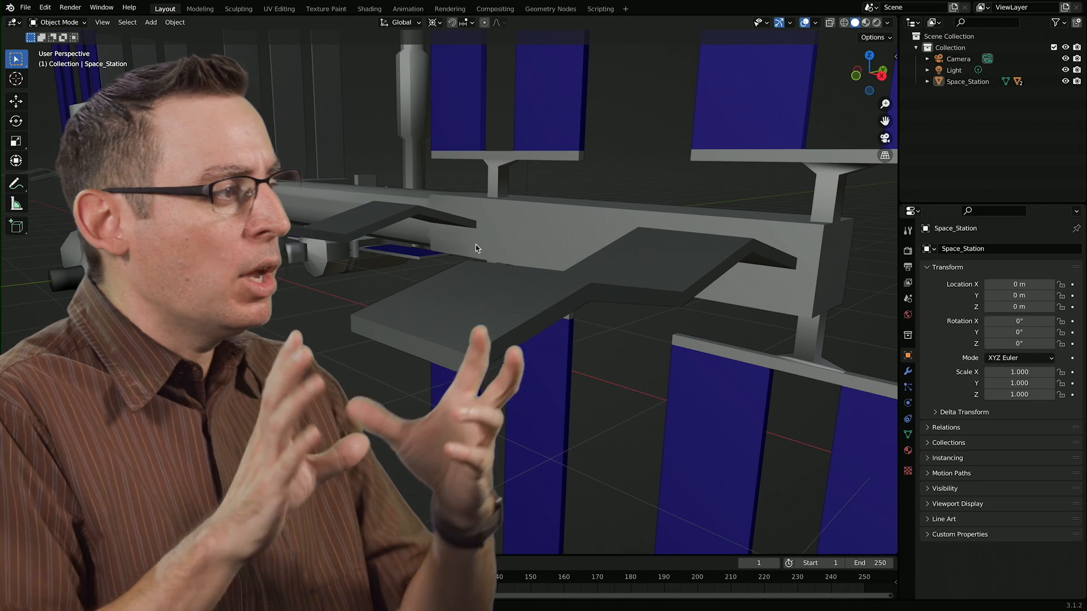
scroll(474, 173, down, 5)
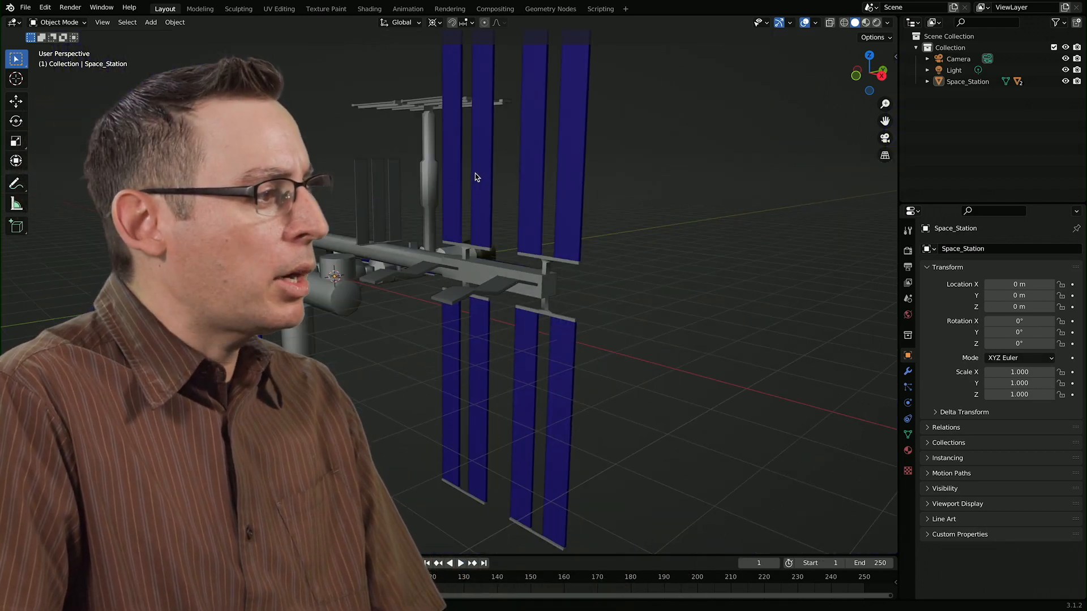
middle_drag(352, 218, 527, 247)
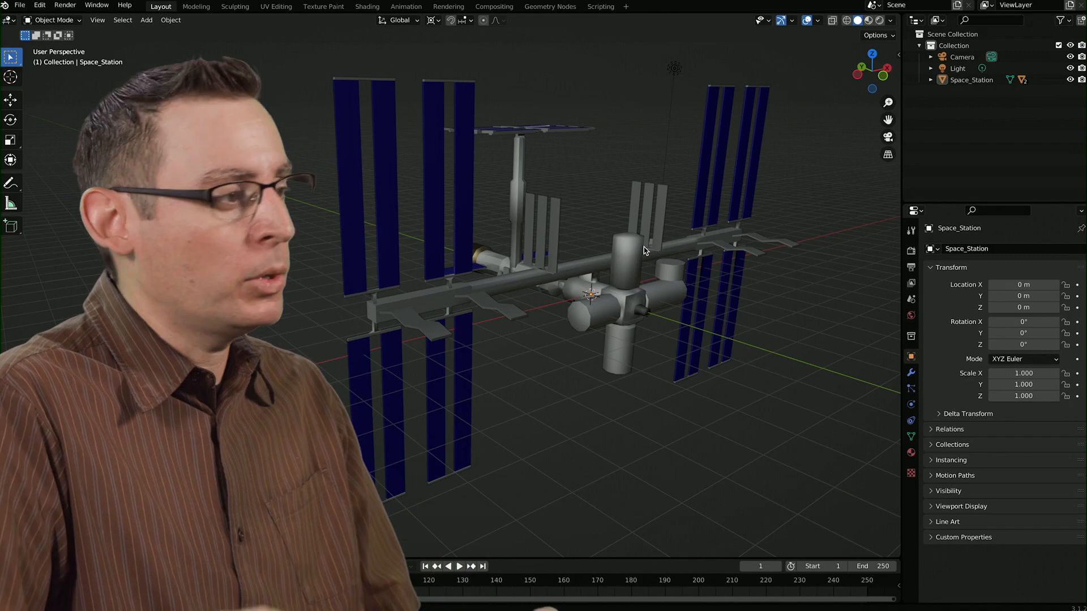
middle_drag(644, 252, 633, 251)
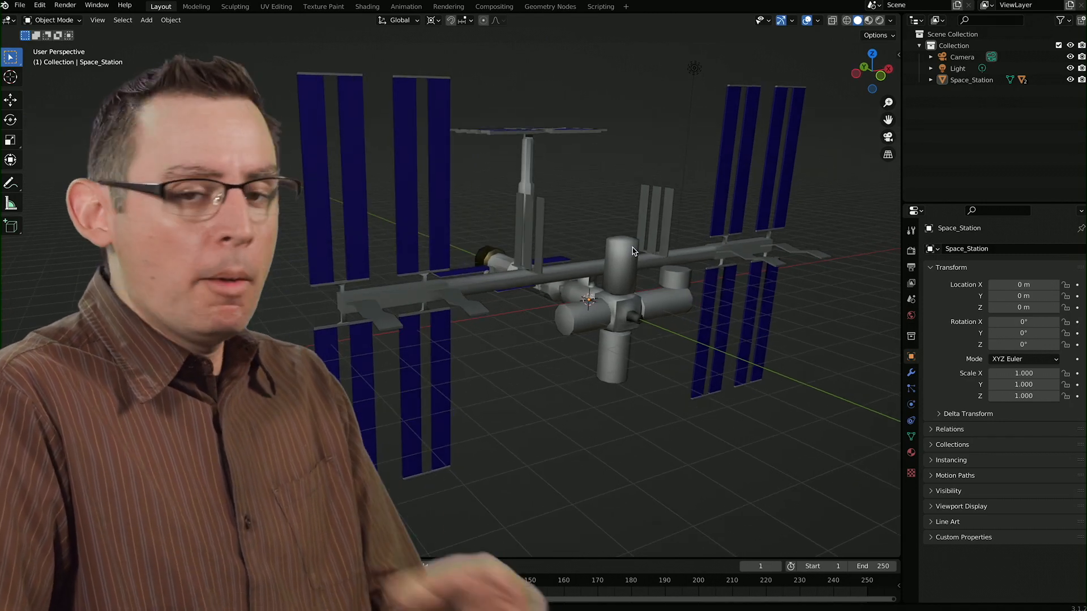
scroll(633, 249, up, 2)
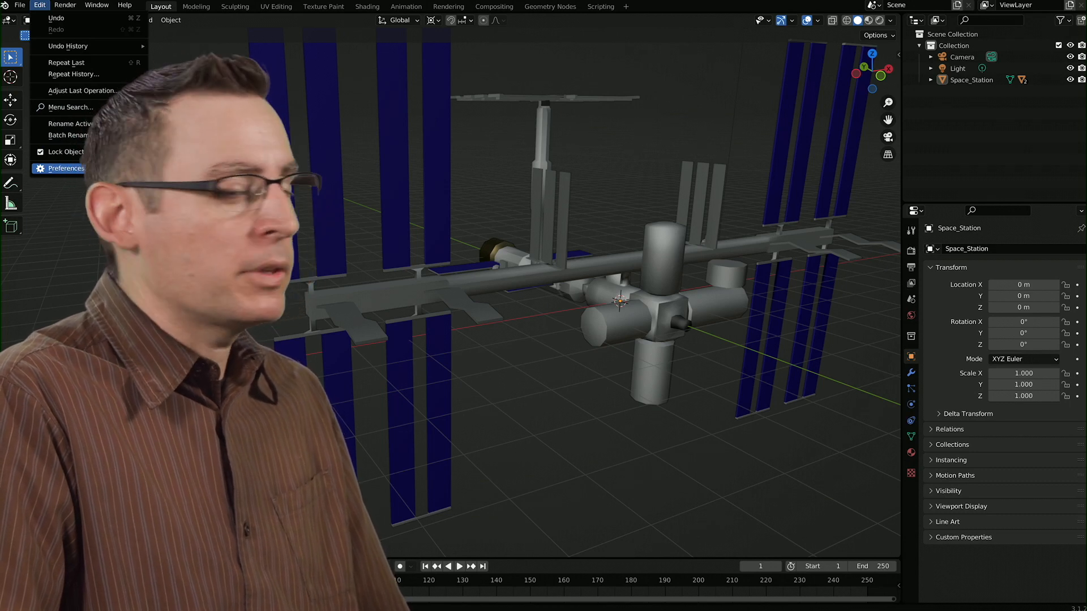
Step: Open the preferences, look over the Navigation settings and return to the Input settings
click(57, 168)
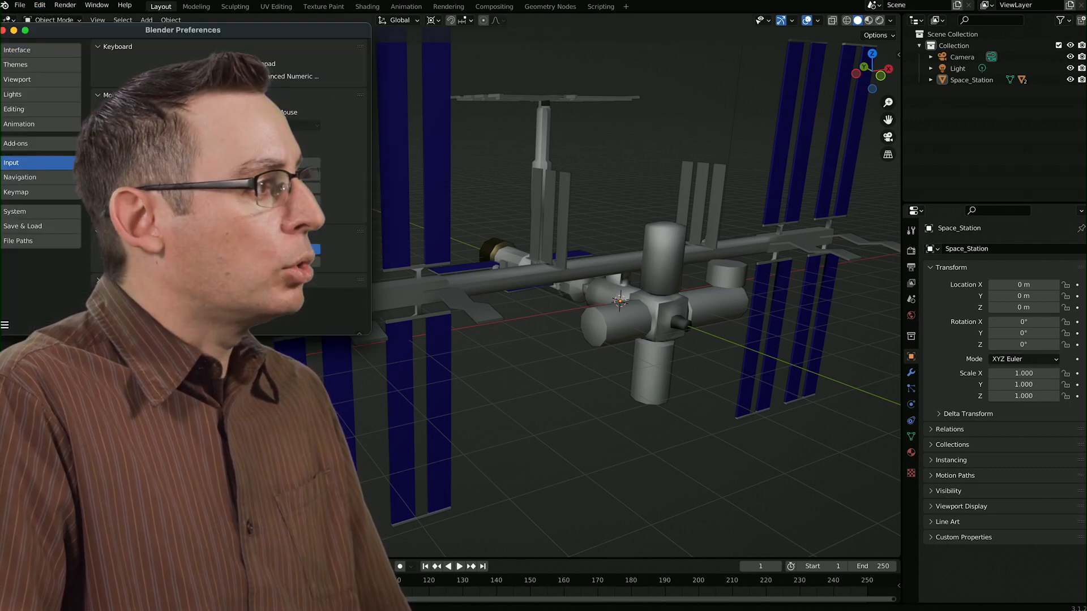
drag(176, 35, 633, 84)
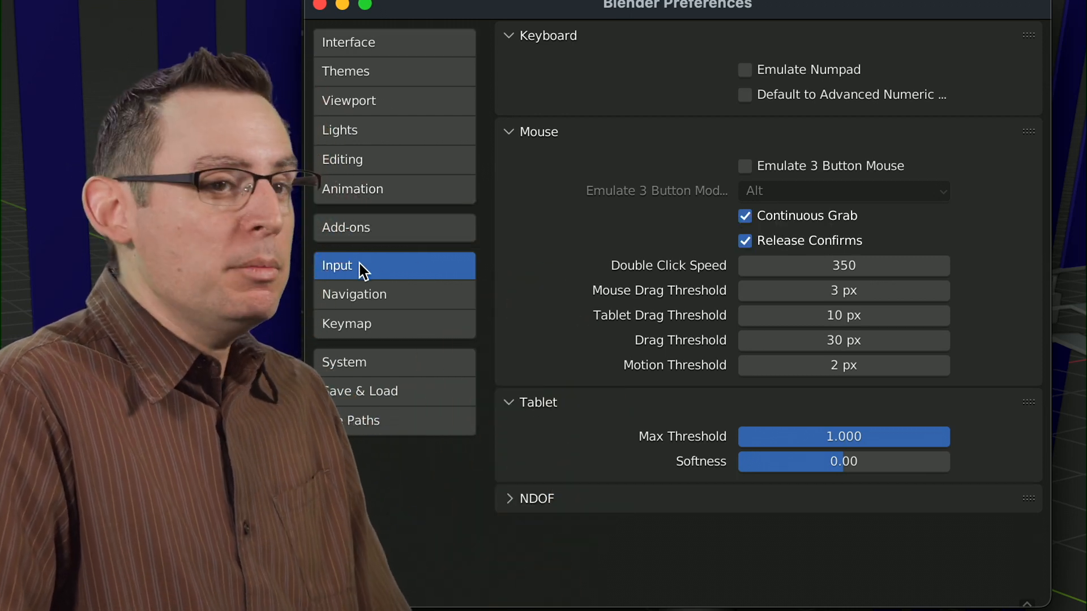
click(386, 297)
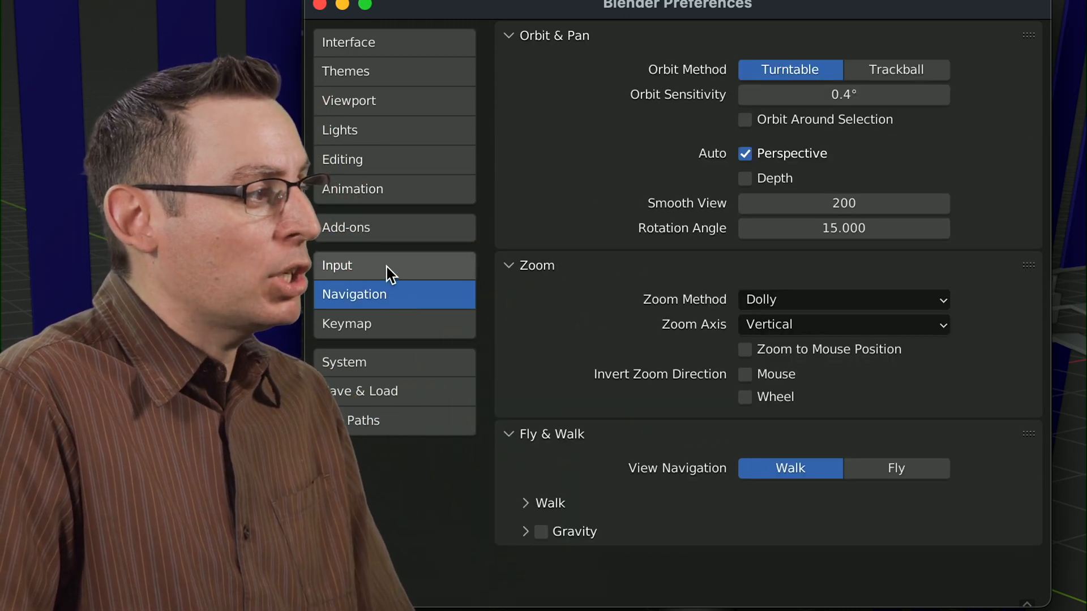
click(387, 266)
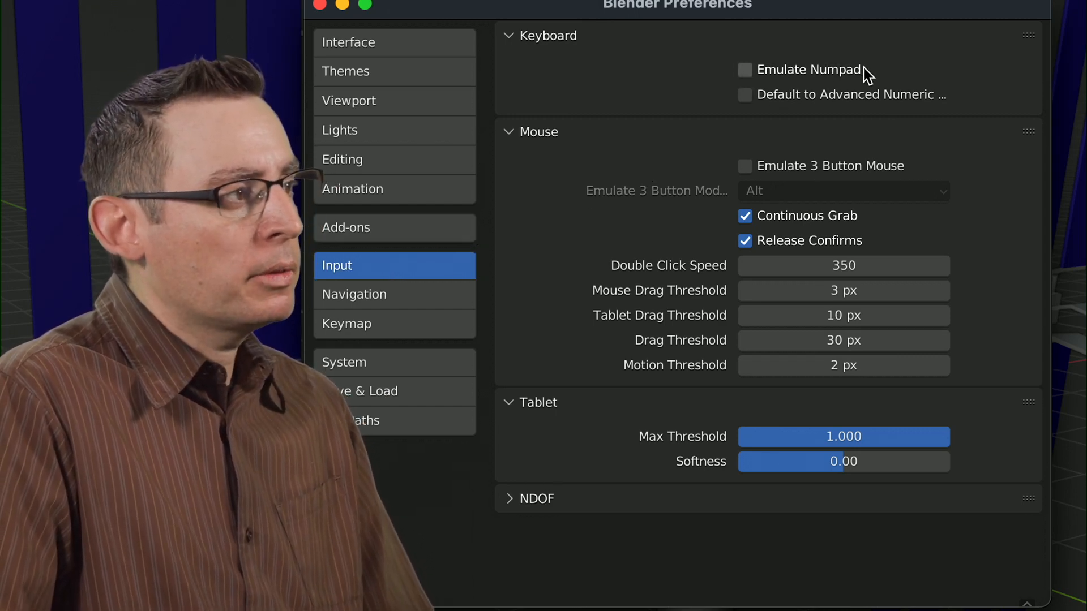
Step: Switch Emulate Numpad on and off again, enable Emulate 3 Button Mouse, and close the preferences
click(787, 69)
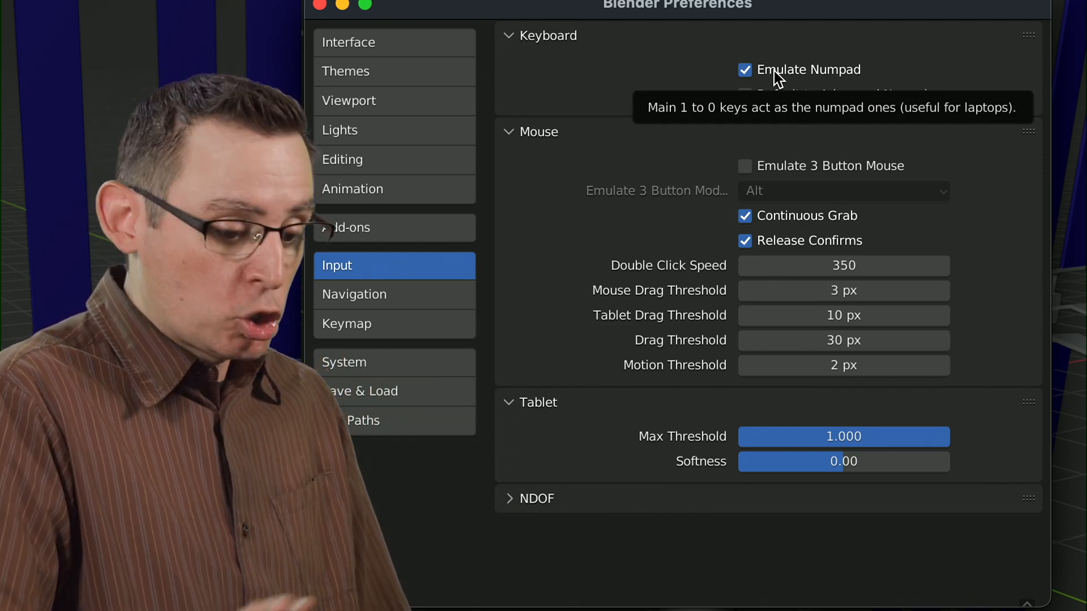
click(773, 70)
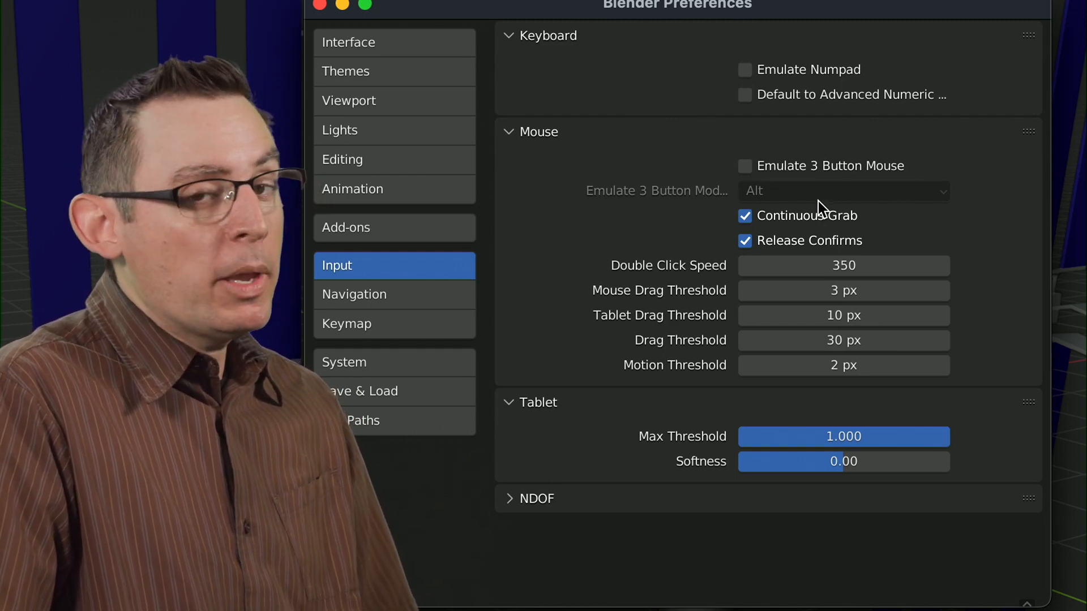
click(791, 170)
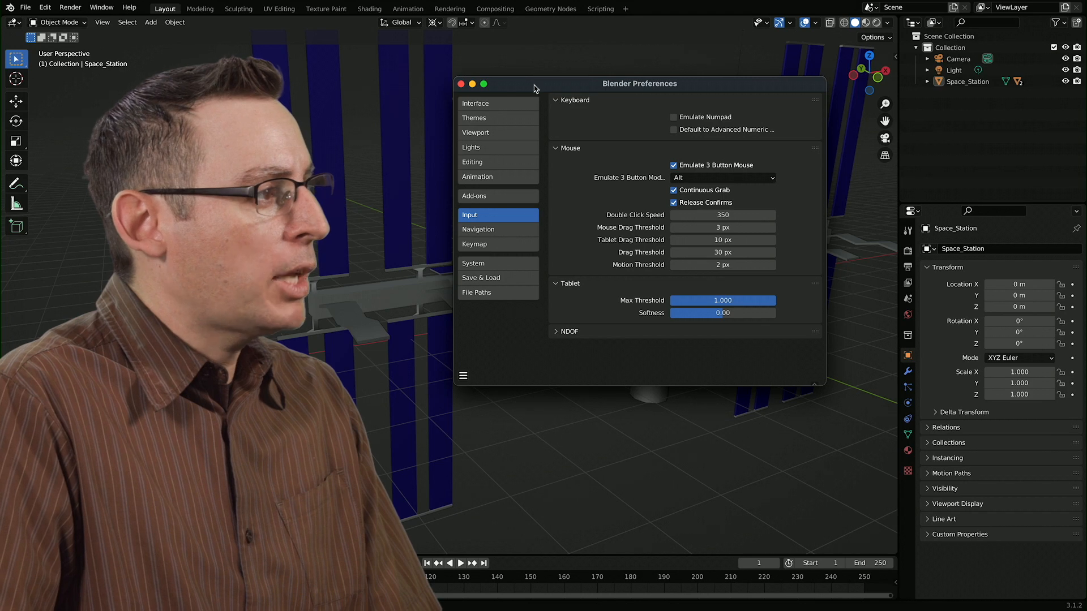
mouse_move(534, 85)
mouse_down()
mouse_move(569, 106)
mouse_move(541, 99)
mouse_up()
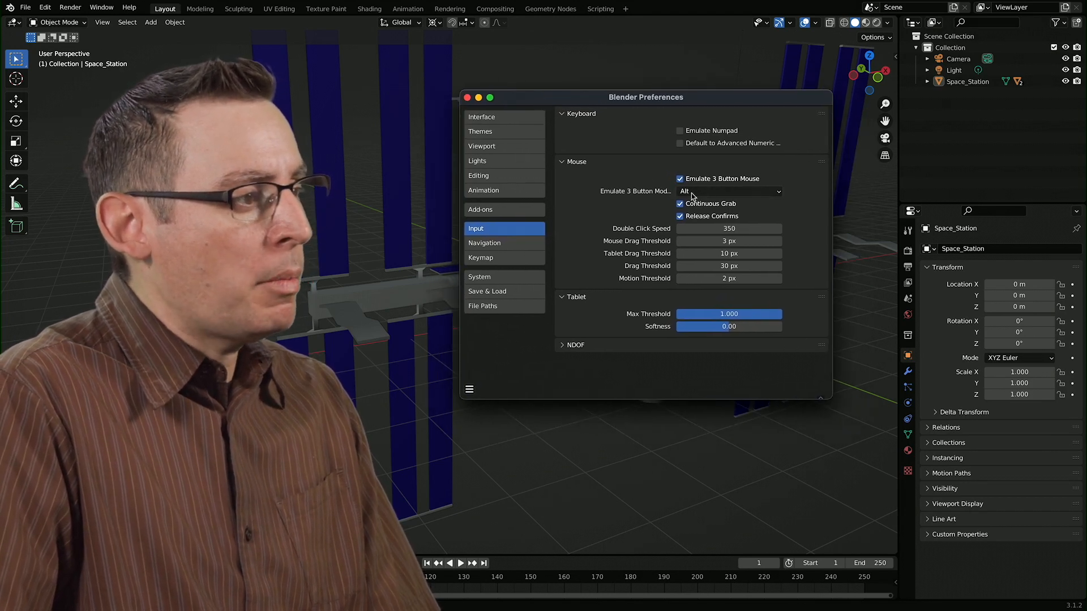
click(467, 97)
Step: Orbit around the space station to try out viewport navigation with three-button mouse emulation enabled
mouse_move(616, 200)
middle_down()
mouse_move(654, 200)
mouse_move(661, 215)
mouse_move(613, 209)
mouse_move(629, 210)
middle_up()
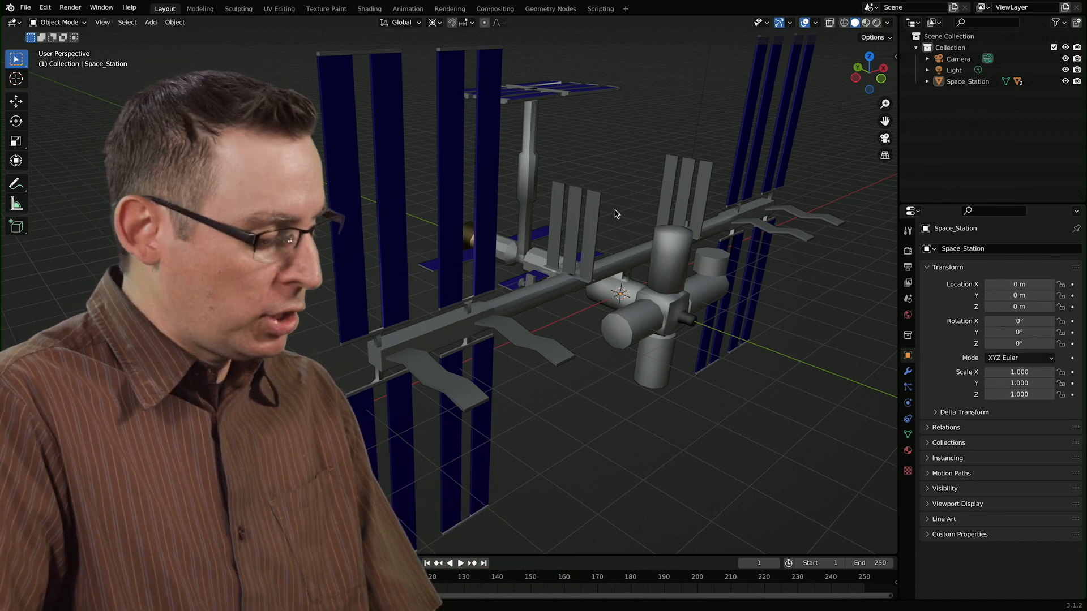
middle_drag(742, 226, 585, 280)
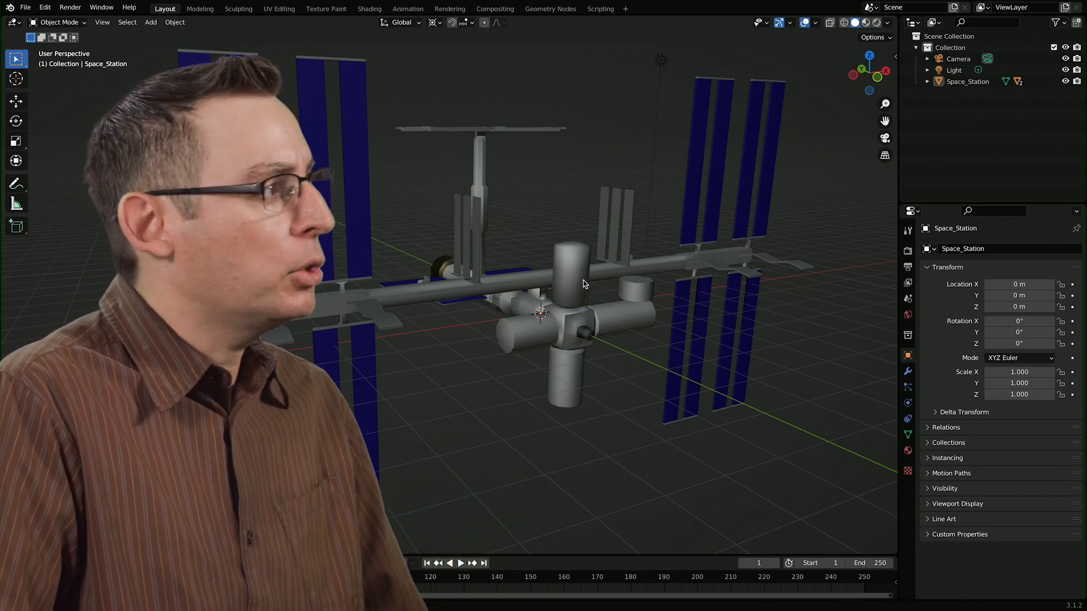
Step: Open the preferences and set the Zoom Axis to Horizontal in the Navigation settings
click(45, 8)
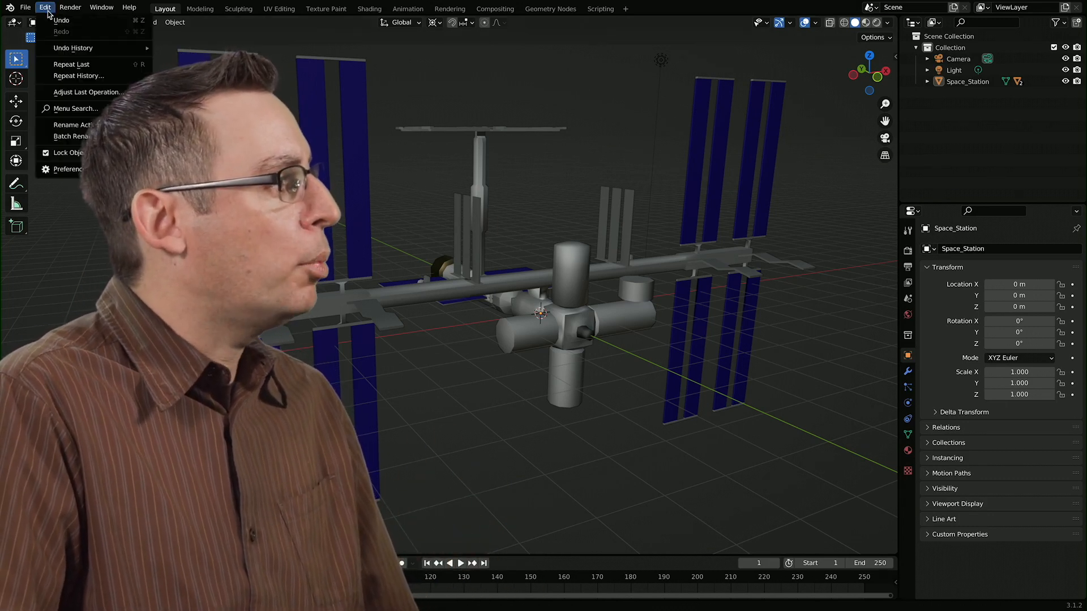
click(76, 174)
drag(334, 35, 738, 109)
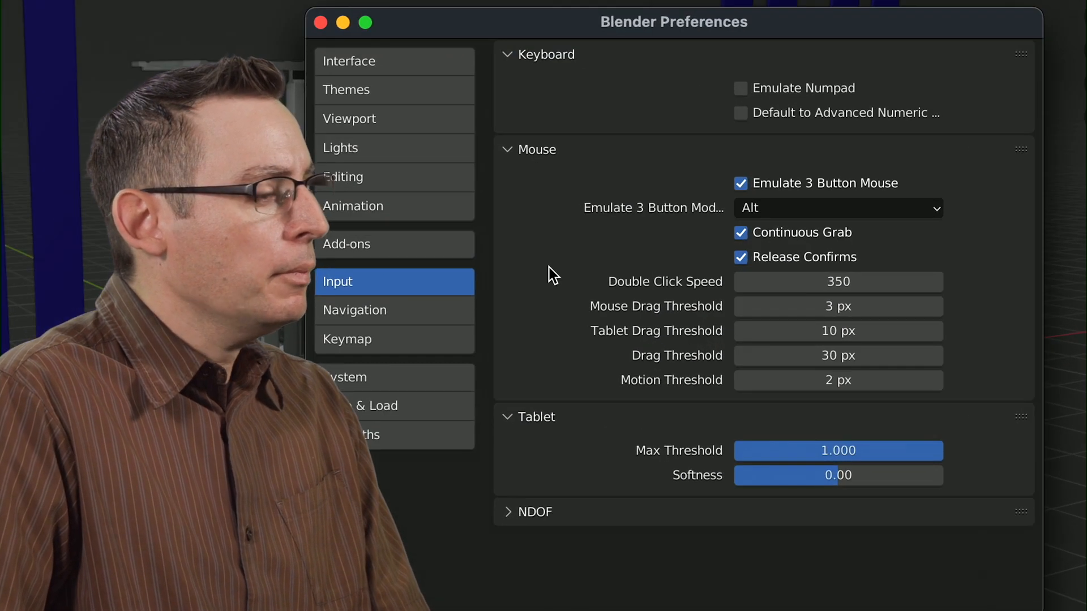
click(396, 314)
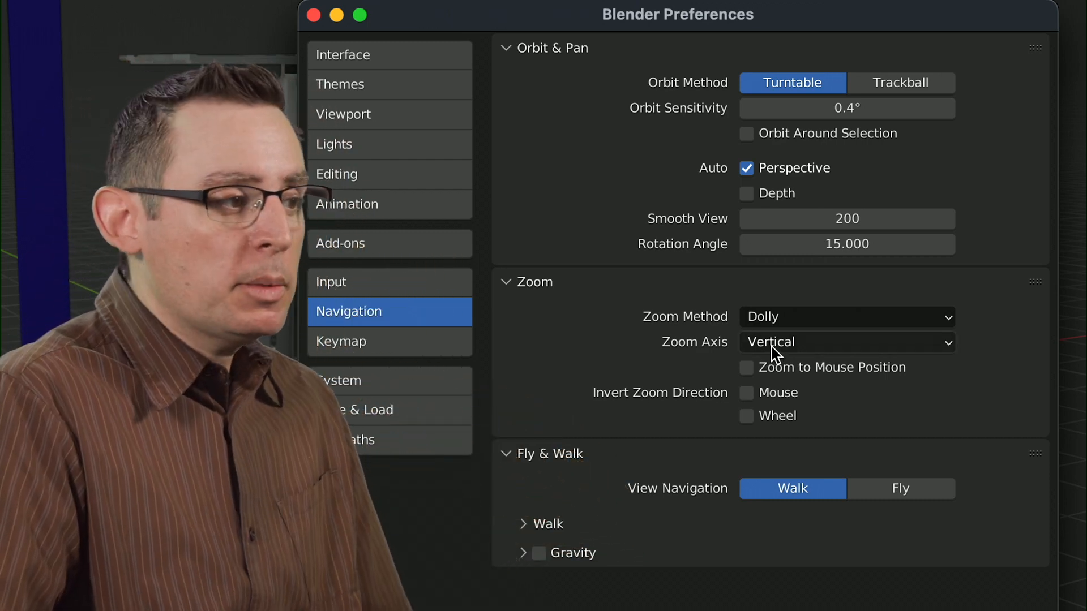
click(771, 347)
click(793, 391)
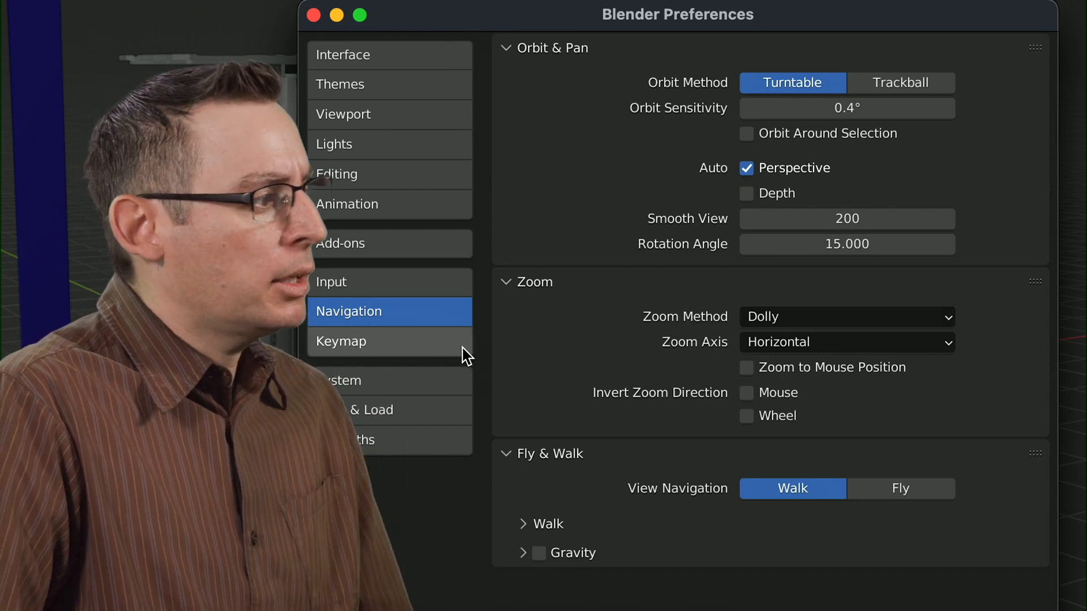
Step: Set the Spacebar Action to Tools in the Keymap settings, and review the Input, Navigation and Keymap settings again
click(363, 346)
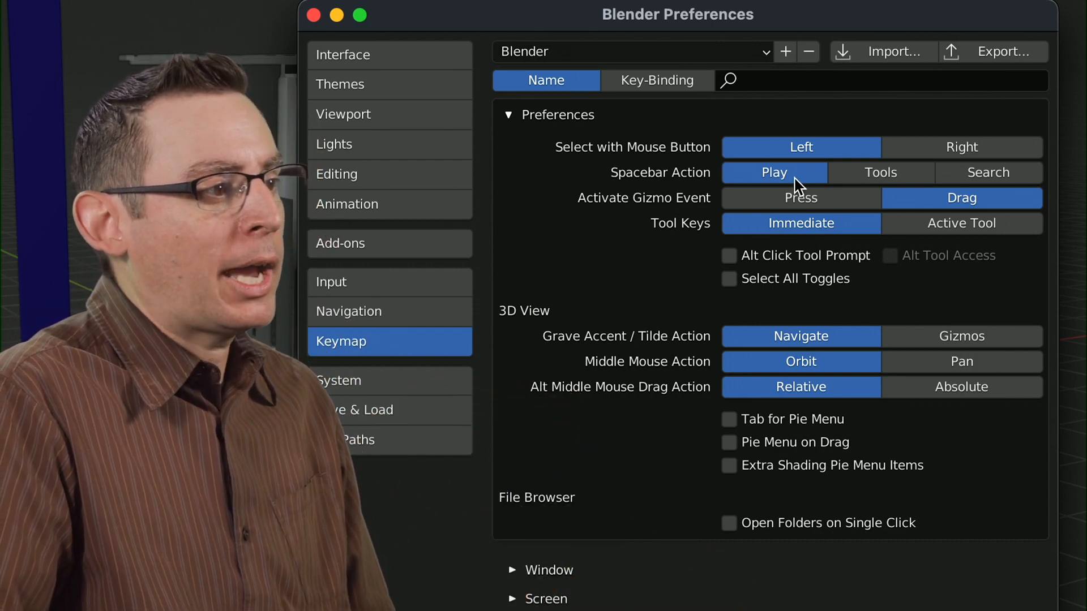
click(890, 177)
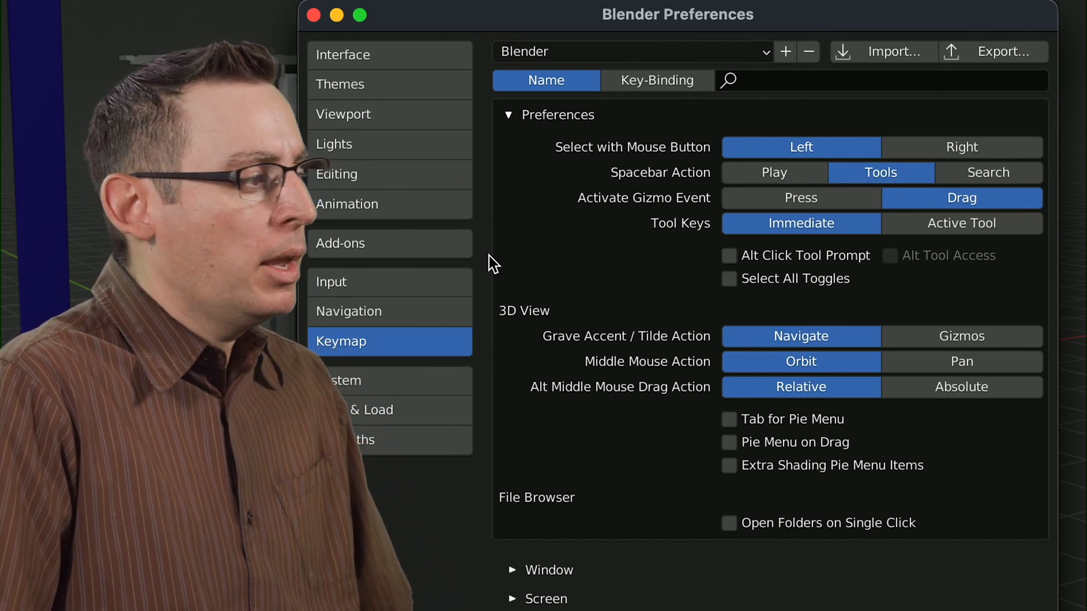
drag(449, 29, 437, 50)
click(393, 305)
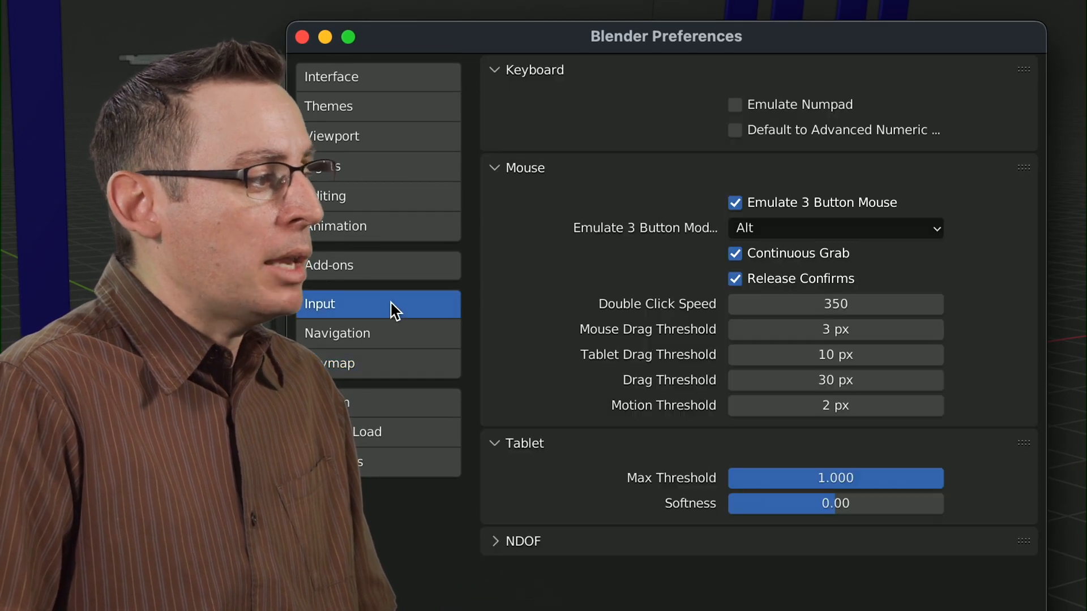
click(413, 340)
click(415, 365)
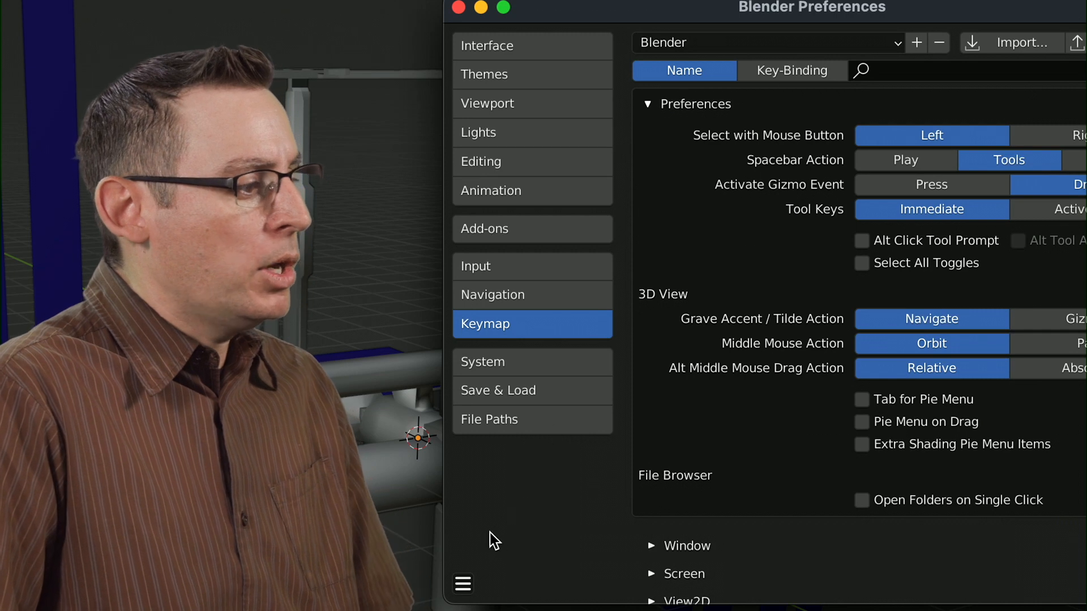
Step: Check the options for managing the preferences and close the preferences window
click(464, 585)
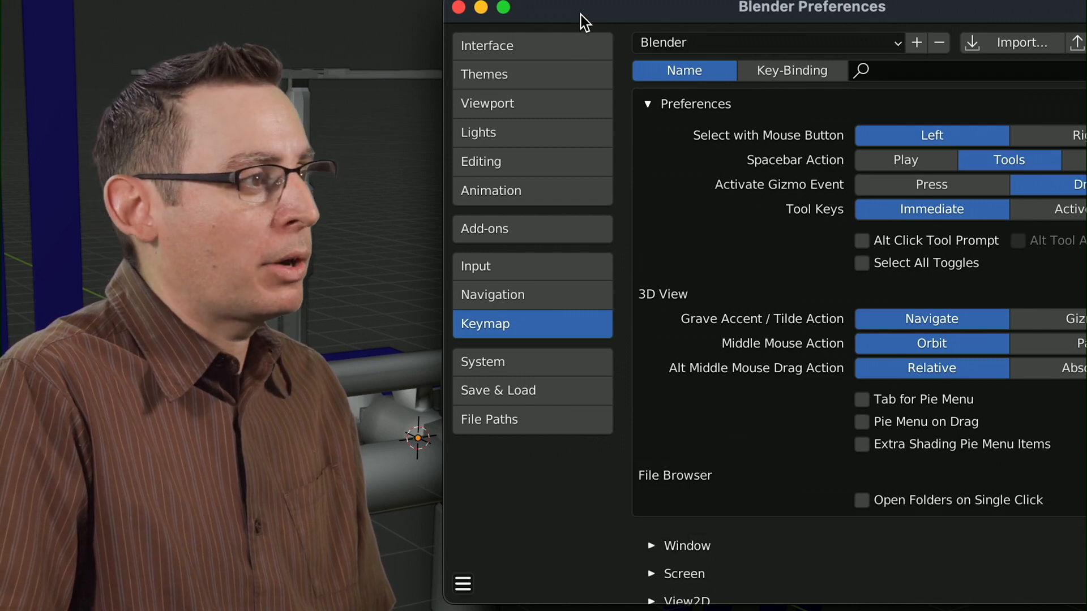
drag(582, 22, 588, 65)
click(481, 52)
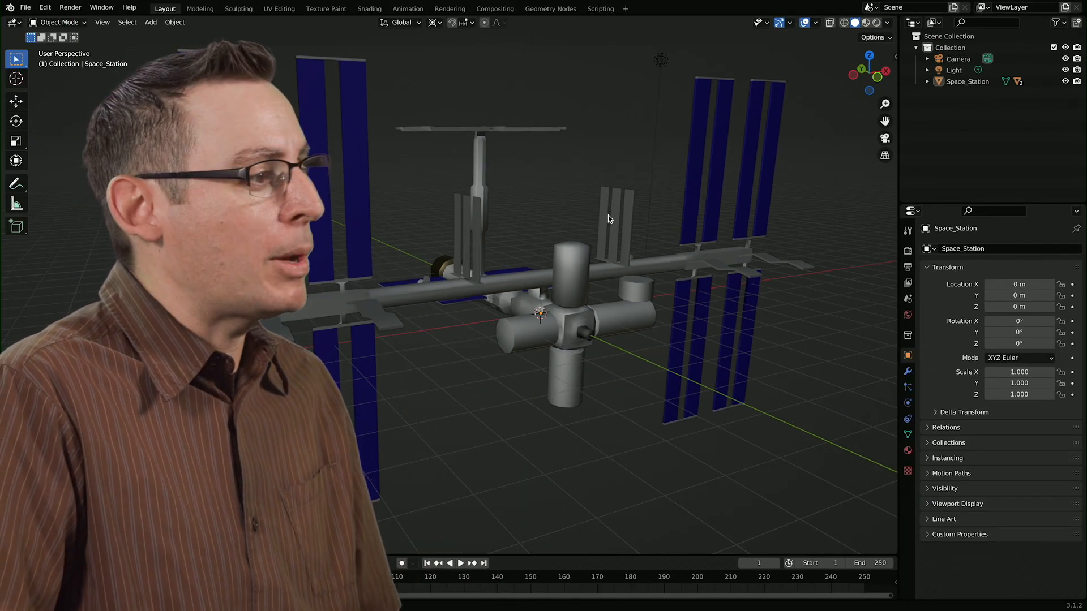
Step: Orbit, zoom and pan the view around the space station to practise viewport navigation
middle_drag(521, 229, 580, 249)
scroll(579, 249, up, 5)
scroll(648, 254, down, 9)
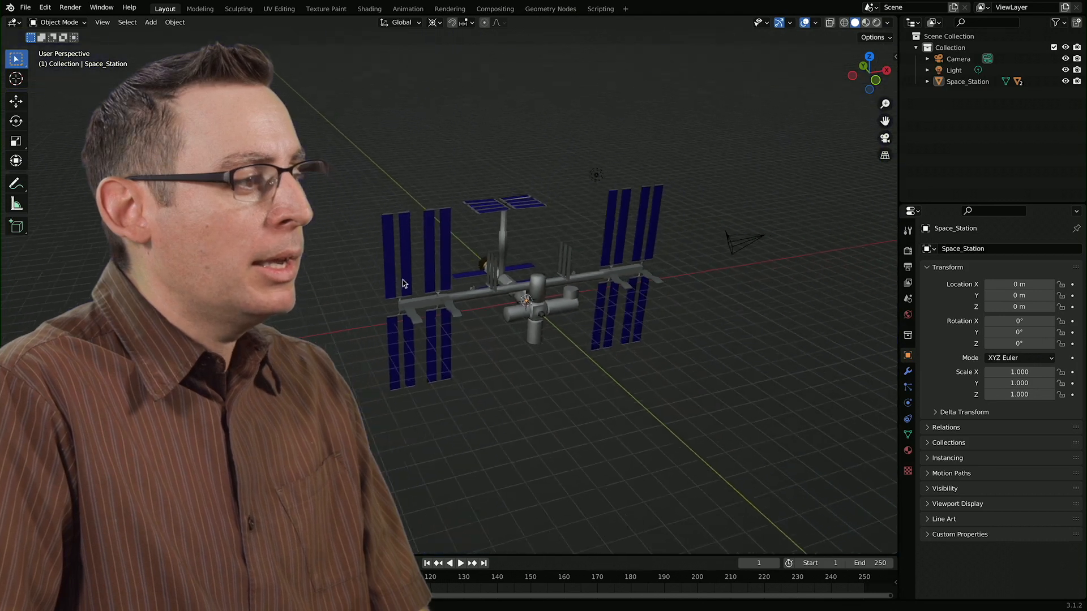
scroll(580, 267, up, 5)
shift+middle_drag(580, 266, 541, 279)
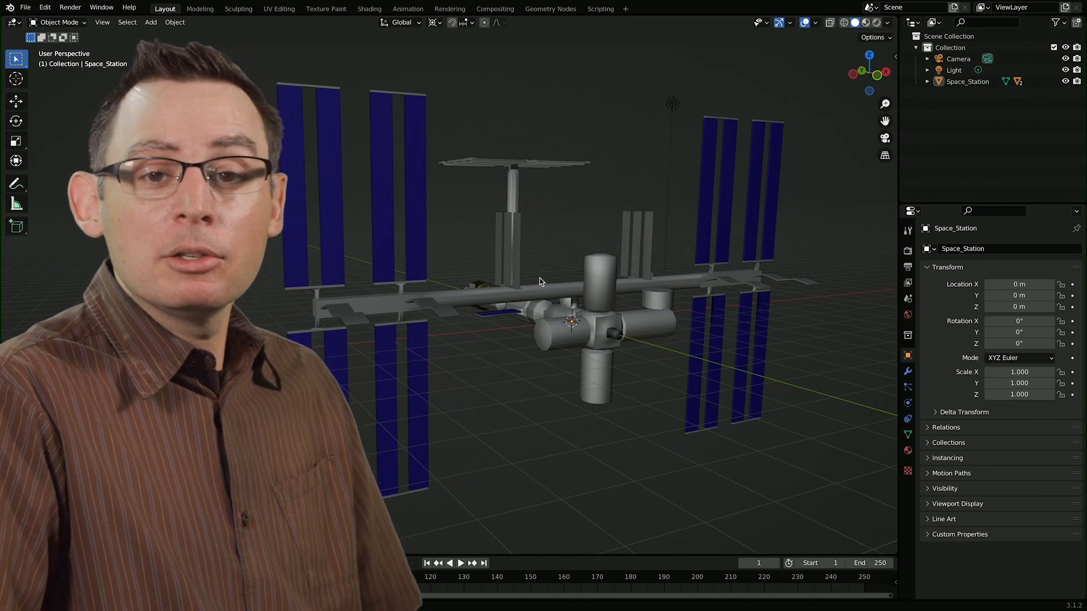